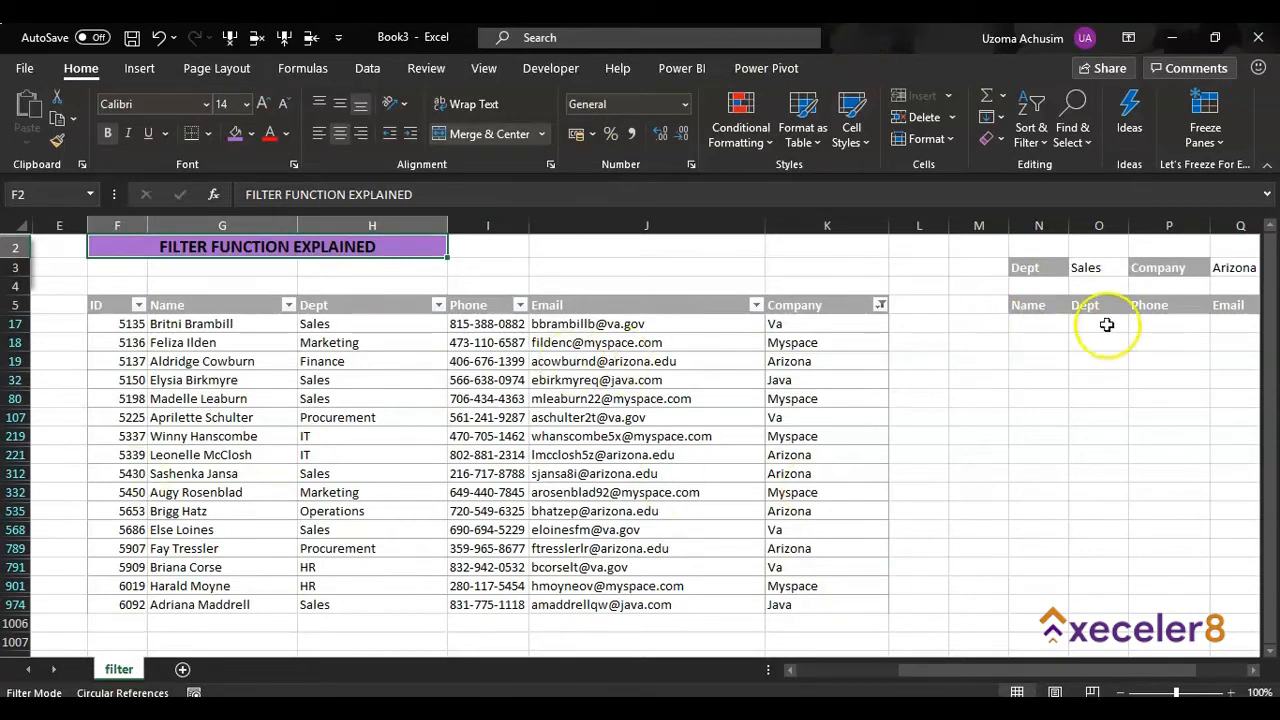
click(1100, 270)
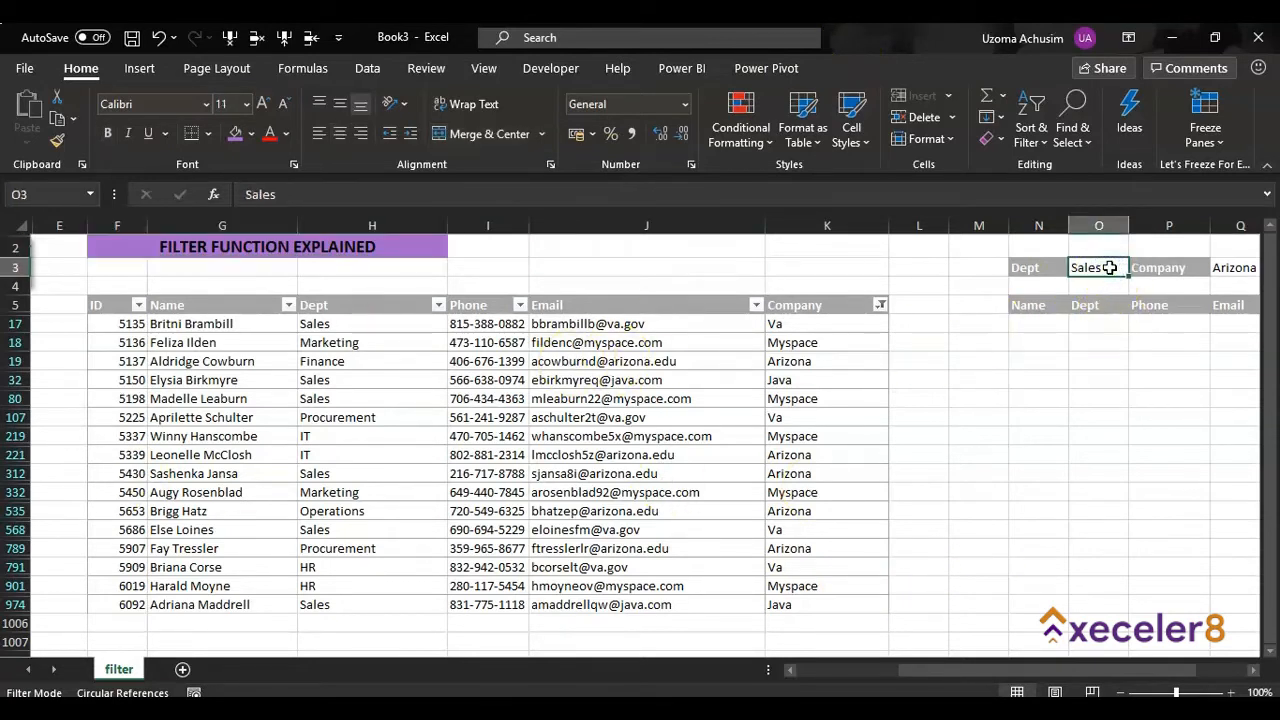
click(1240, 266)
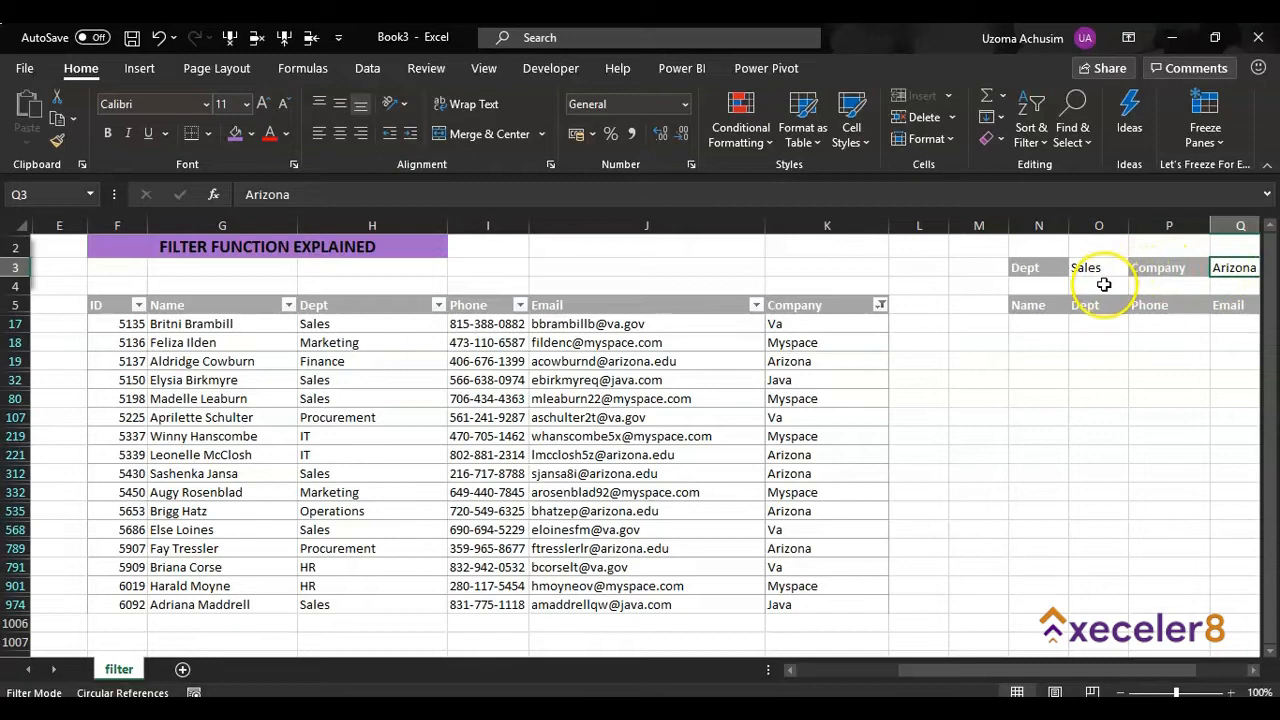
click(1051, 323)
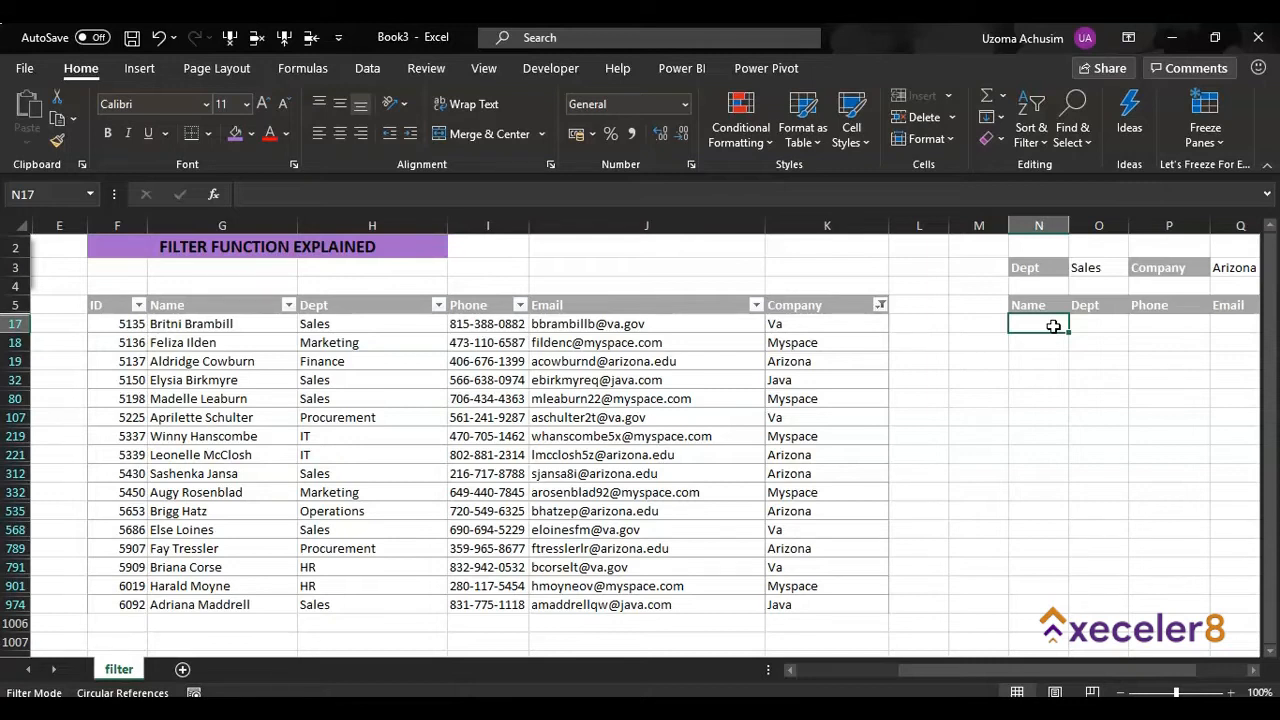
click(1103, 320)
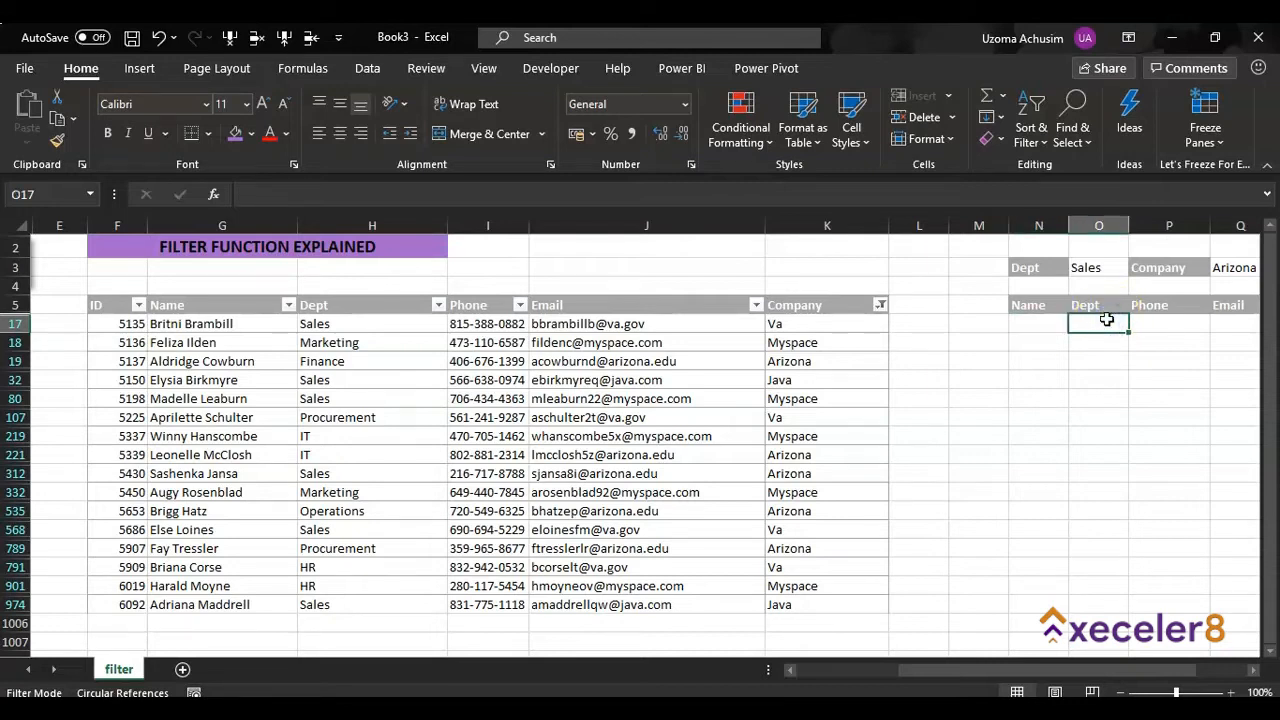
text(=FILE)
key(BackSpace)
key(BackSpace)
key(BackSpace)
key(BackSpace)
key(BackSpace)
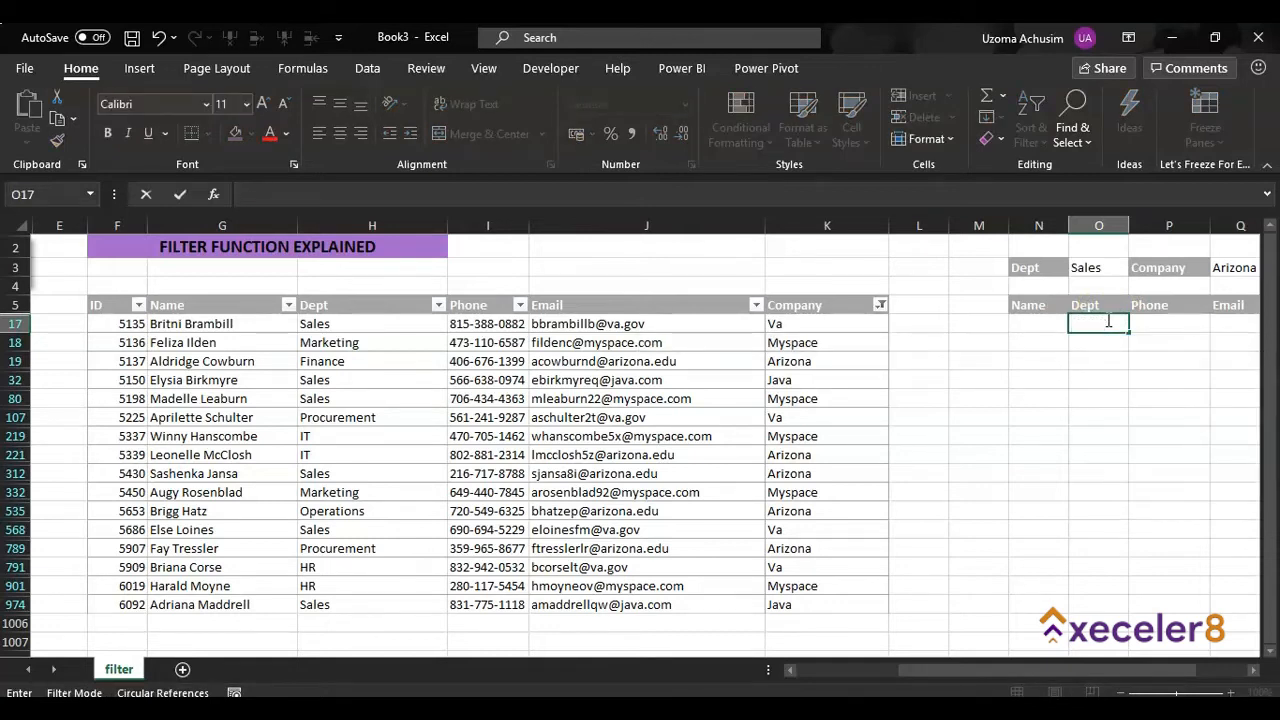
key(Escape)
Begin a FILTER formula in cell N17 under the Name header, with G17:K974 as its array
click(1056, 324)
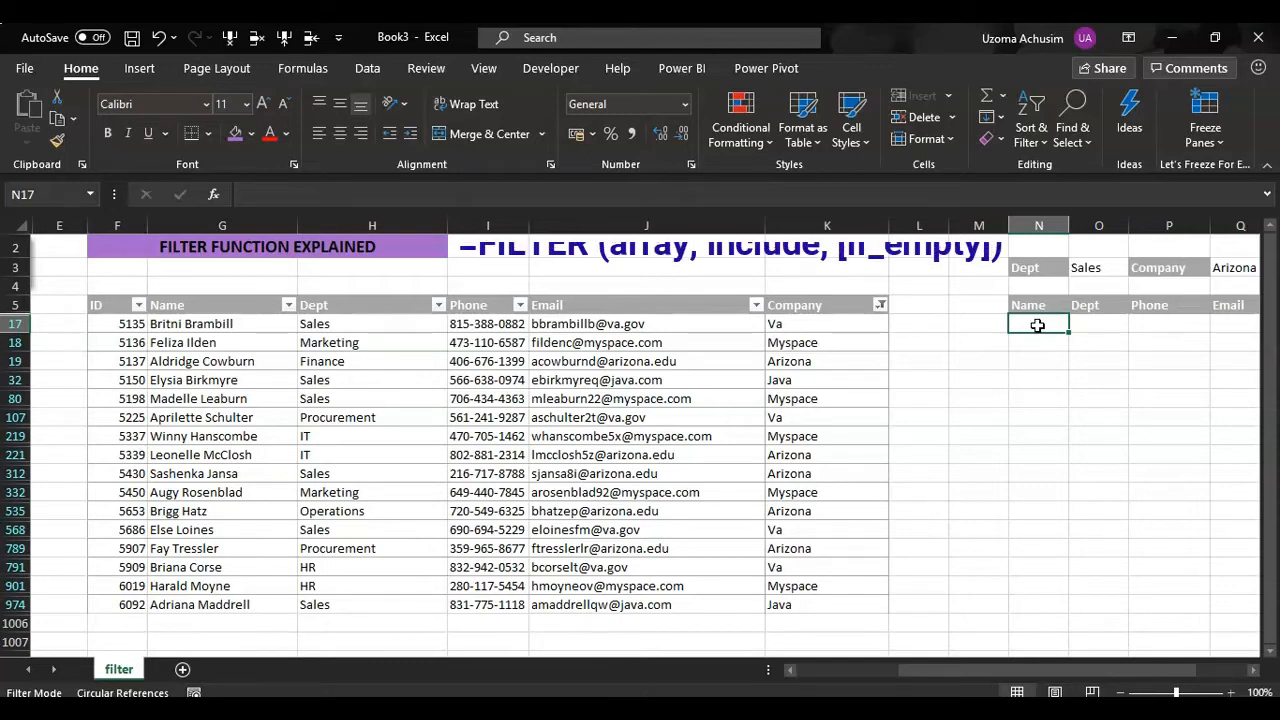
text(=)
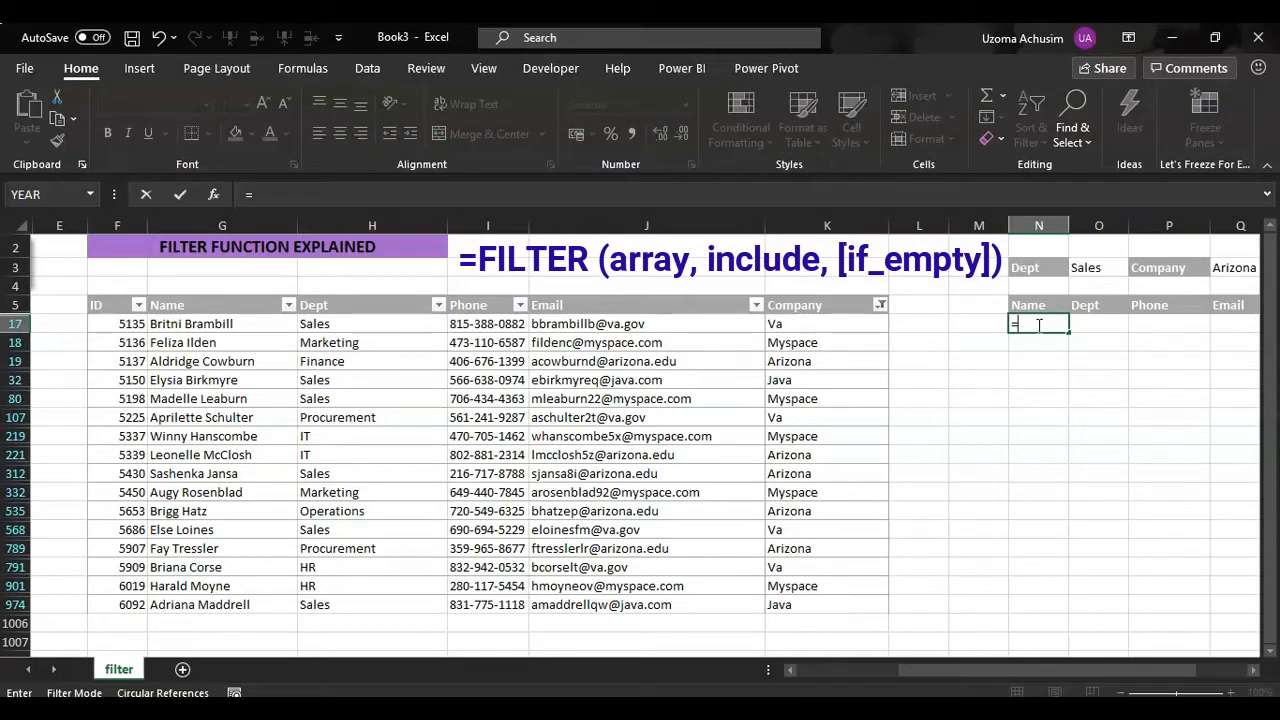
text(FILTER)
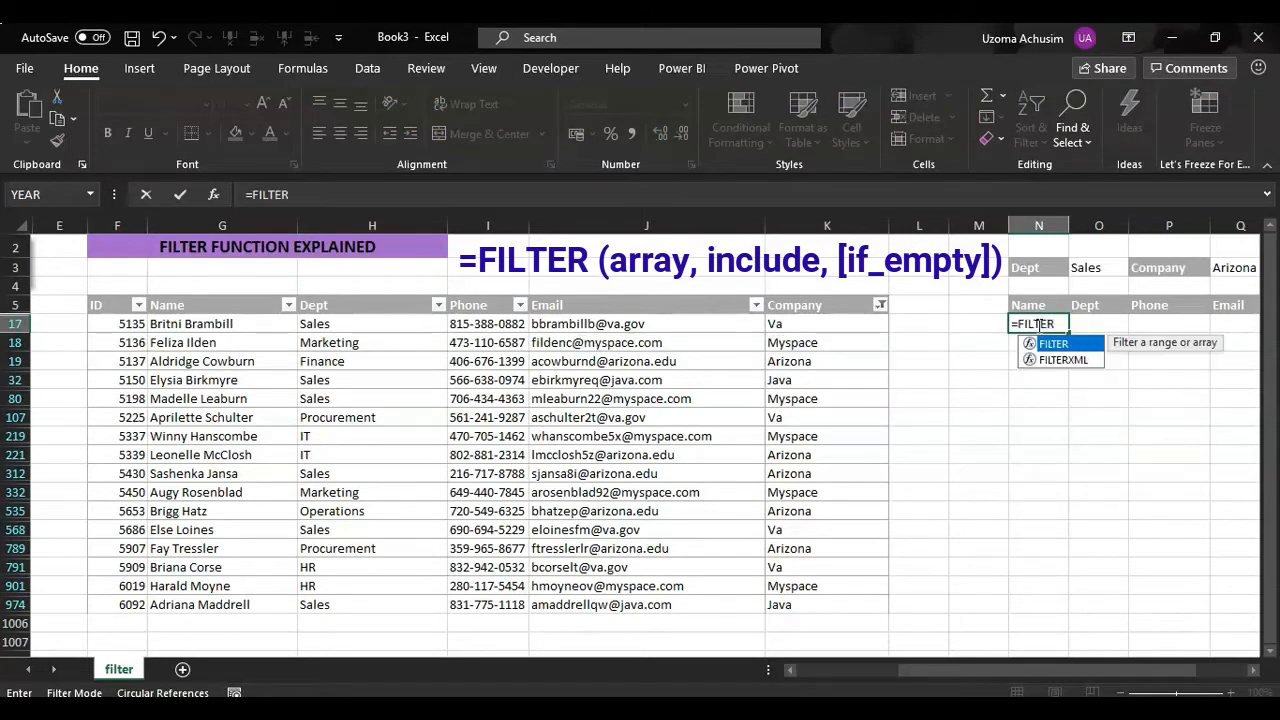
text(()
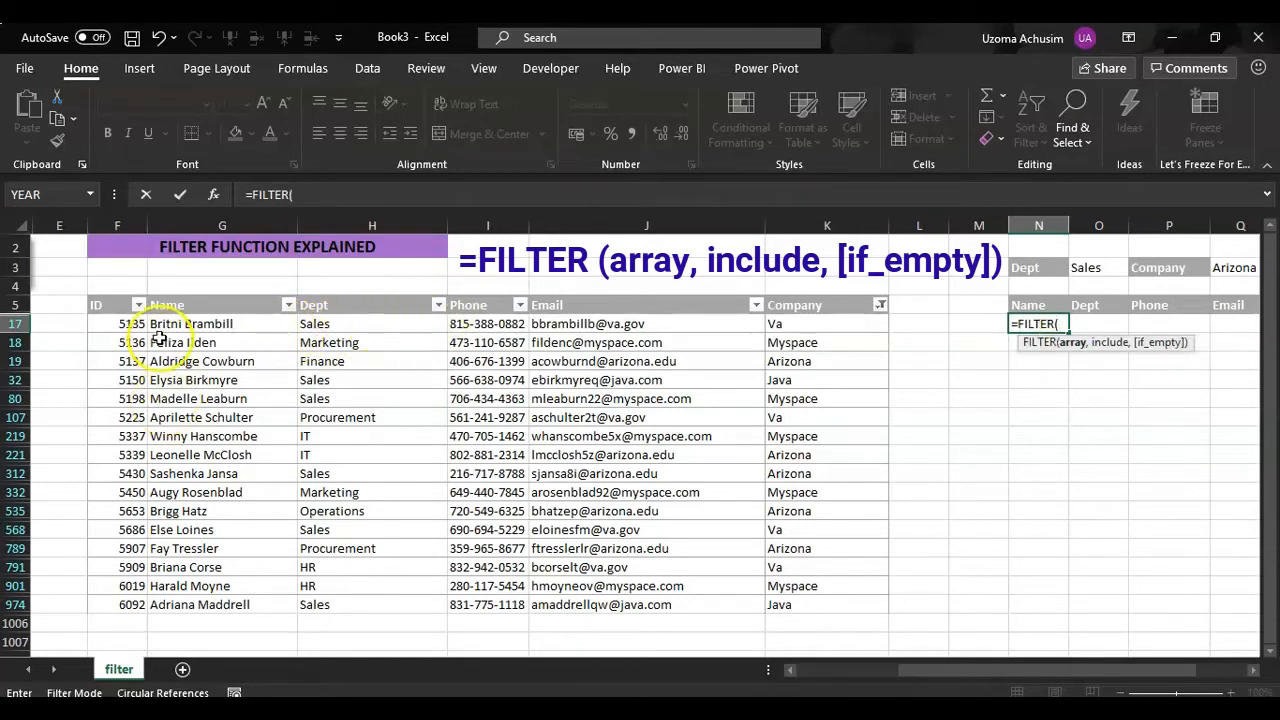
drag(165, 324, 819, 598)
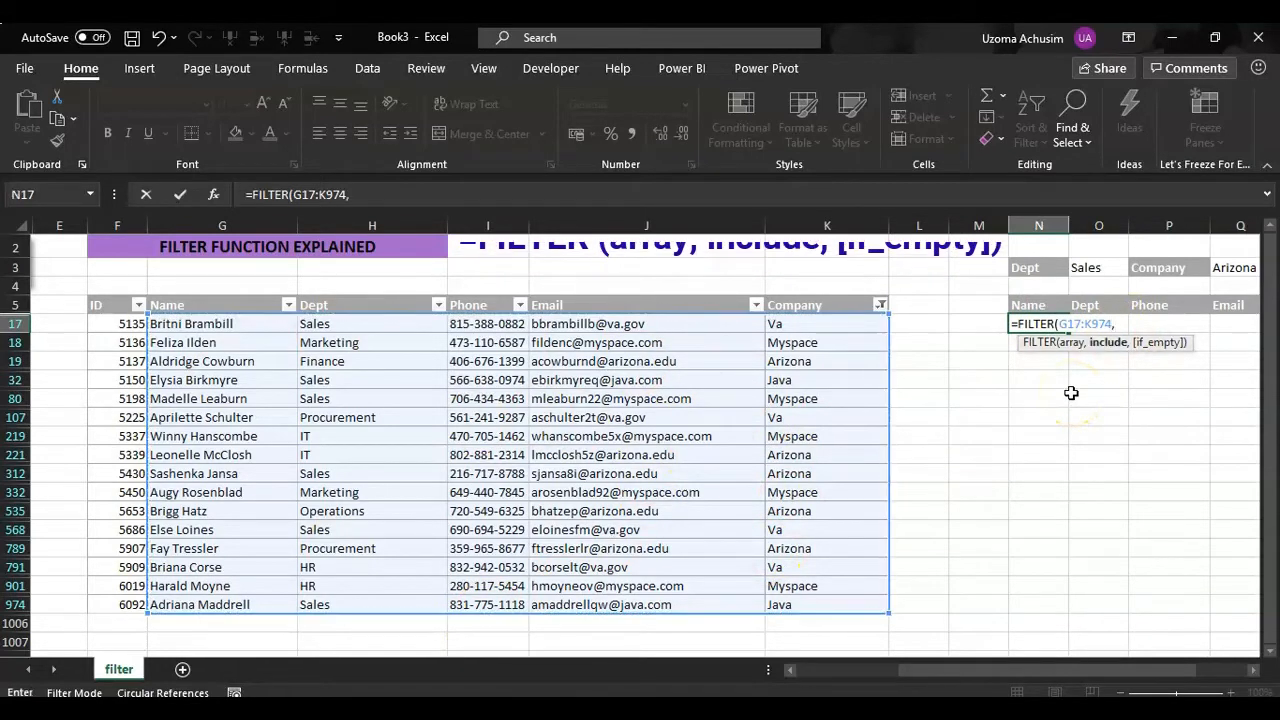
text(,)
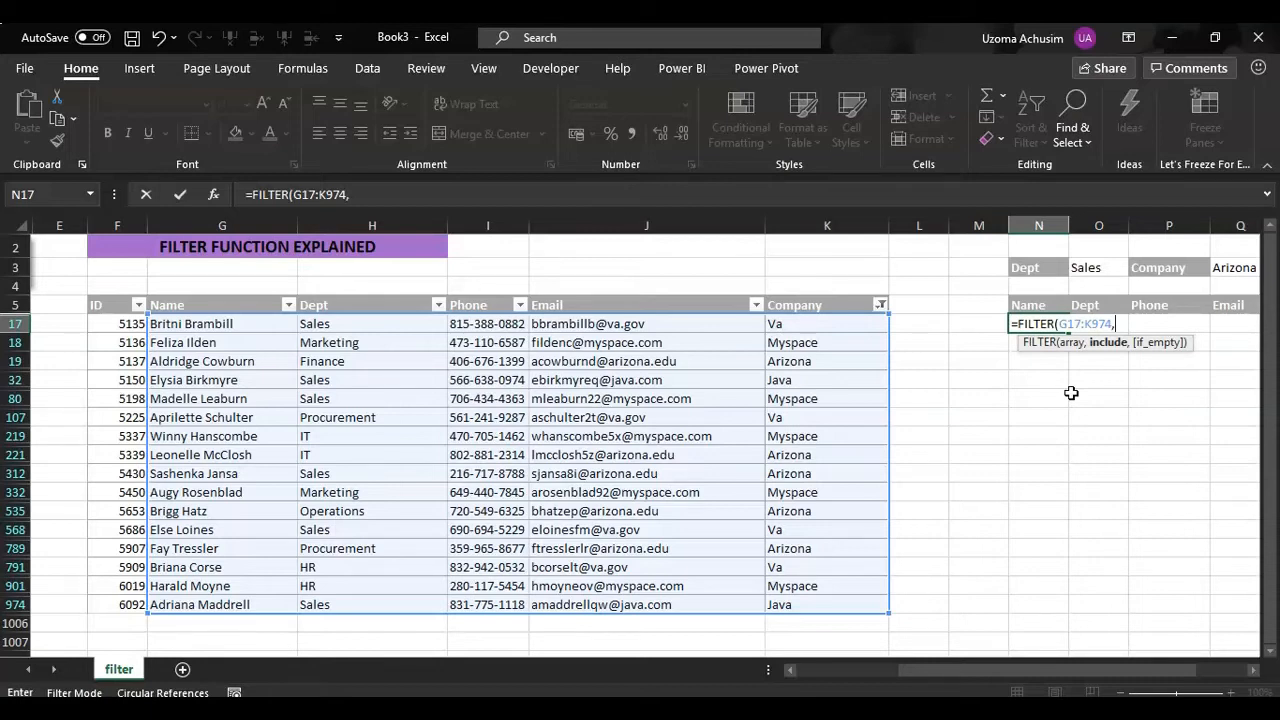
Add the department condition ($H$17:$H$974=$O$3) as the formula's include argument, using absolute references
text(()
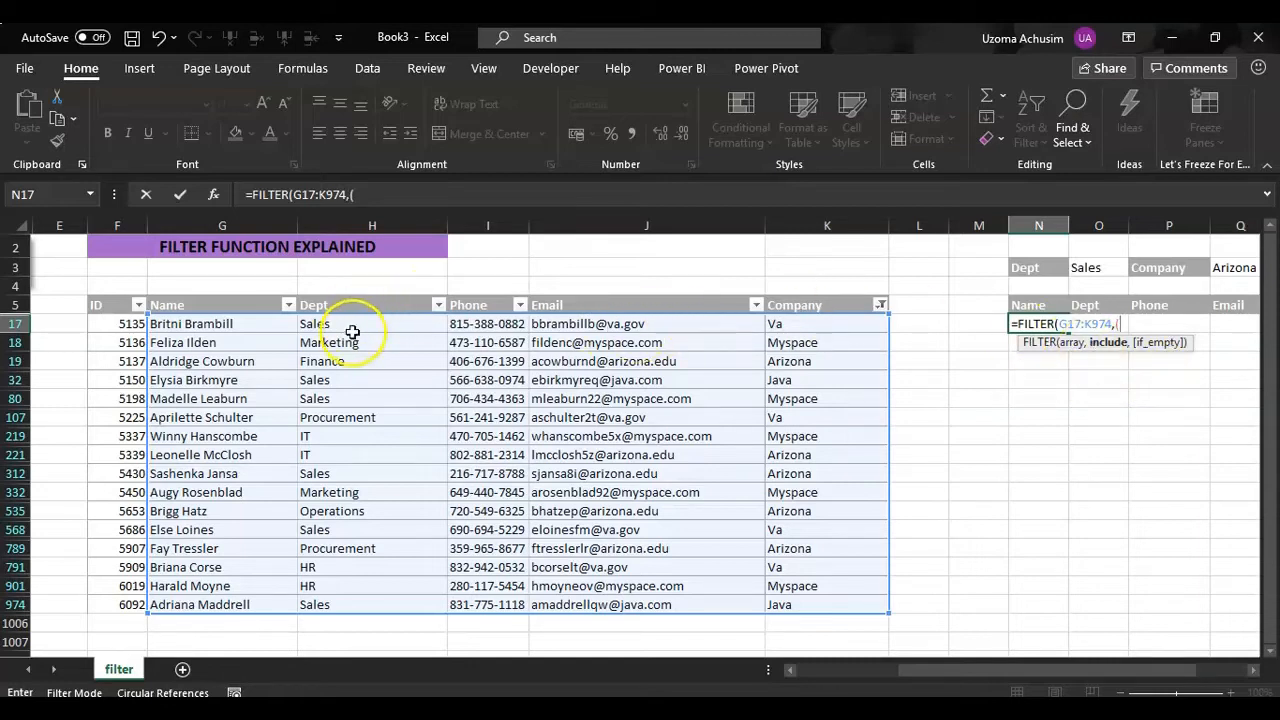
drag(360, 328, 385, 611)
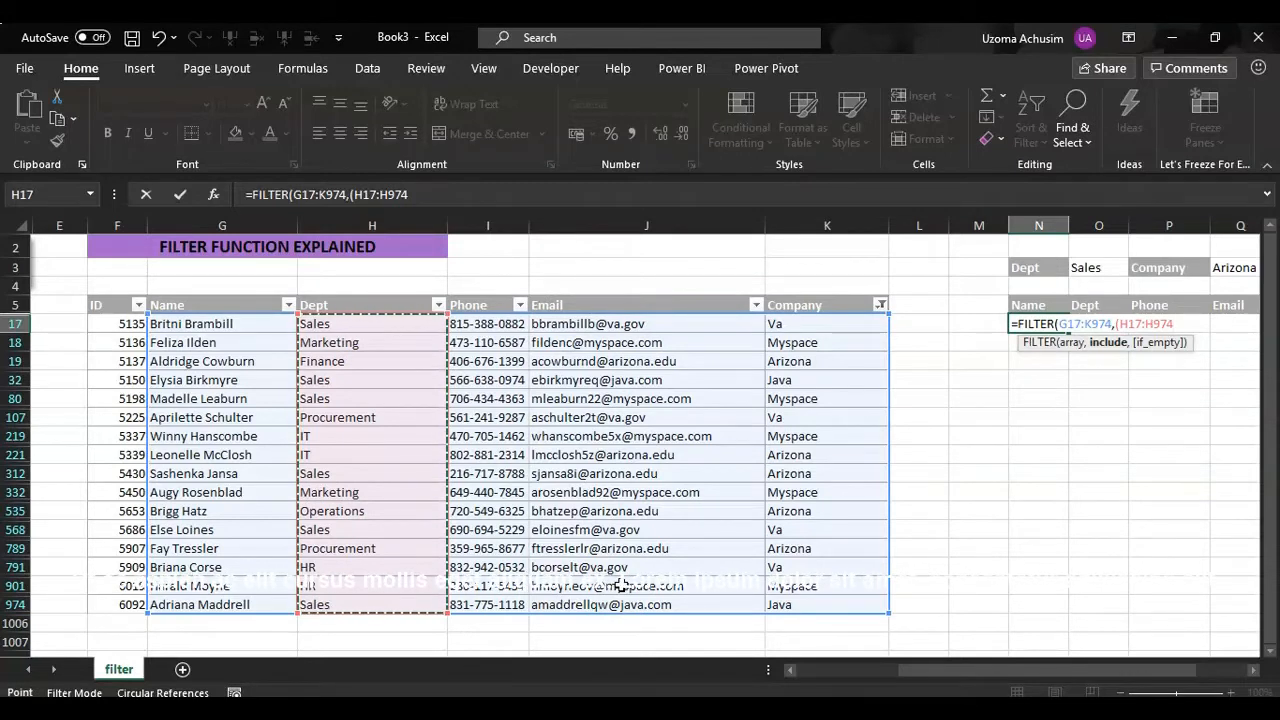
key(F4)
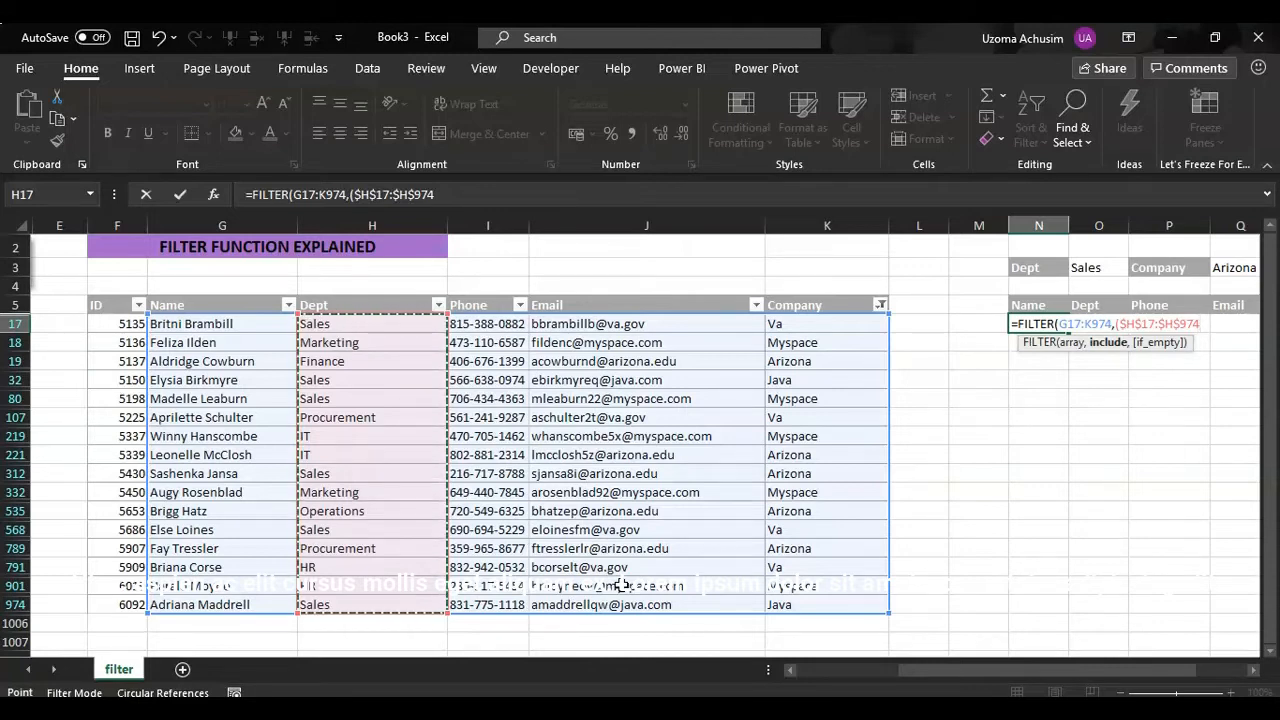
text(=)
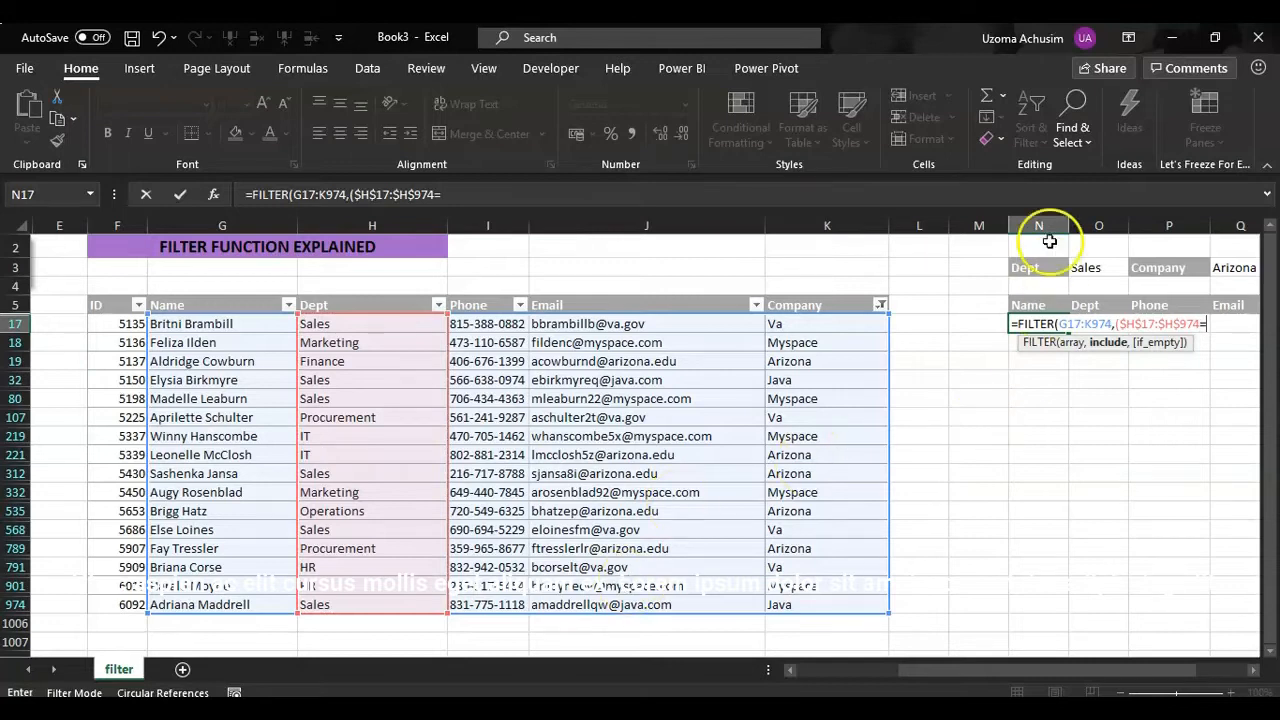
click(1083, 263)
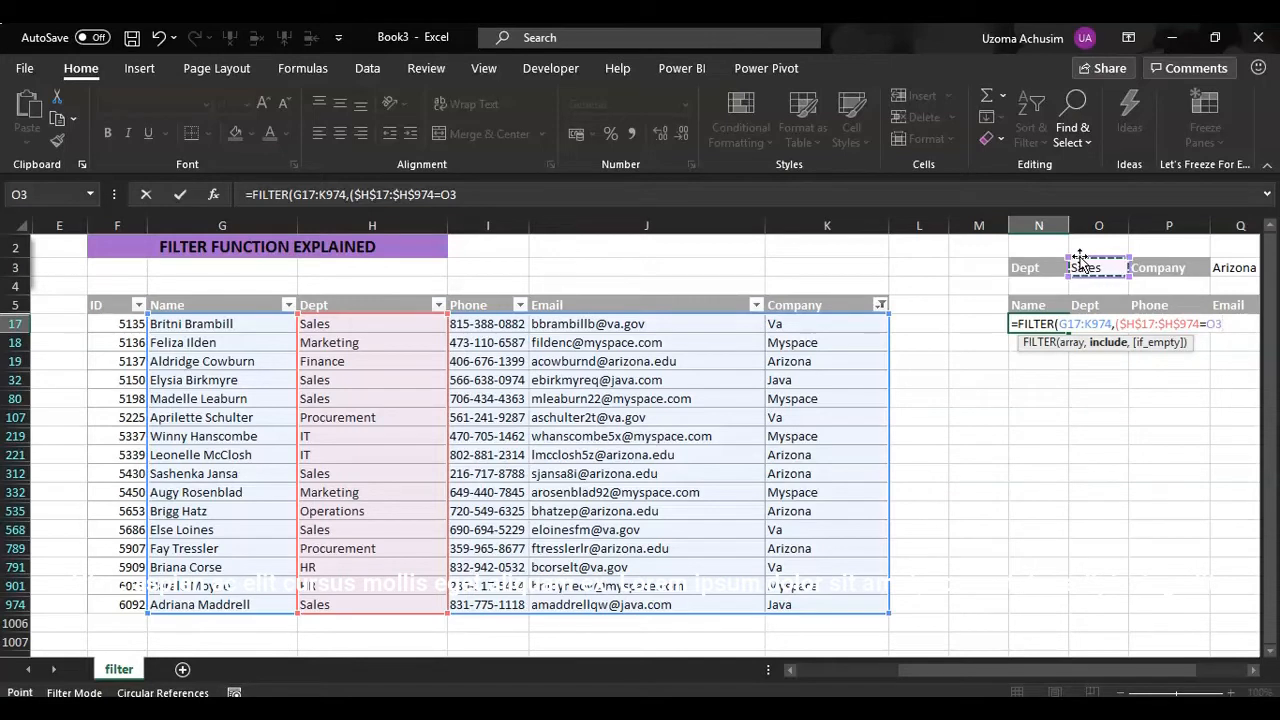
key(F4)
text())
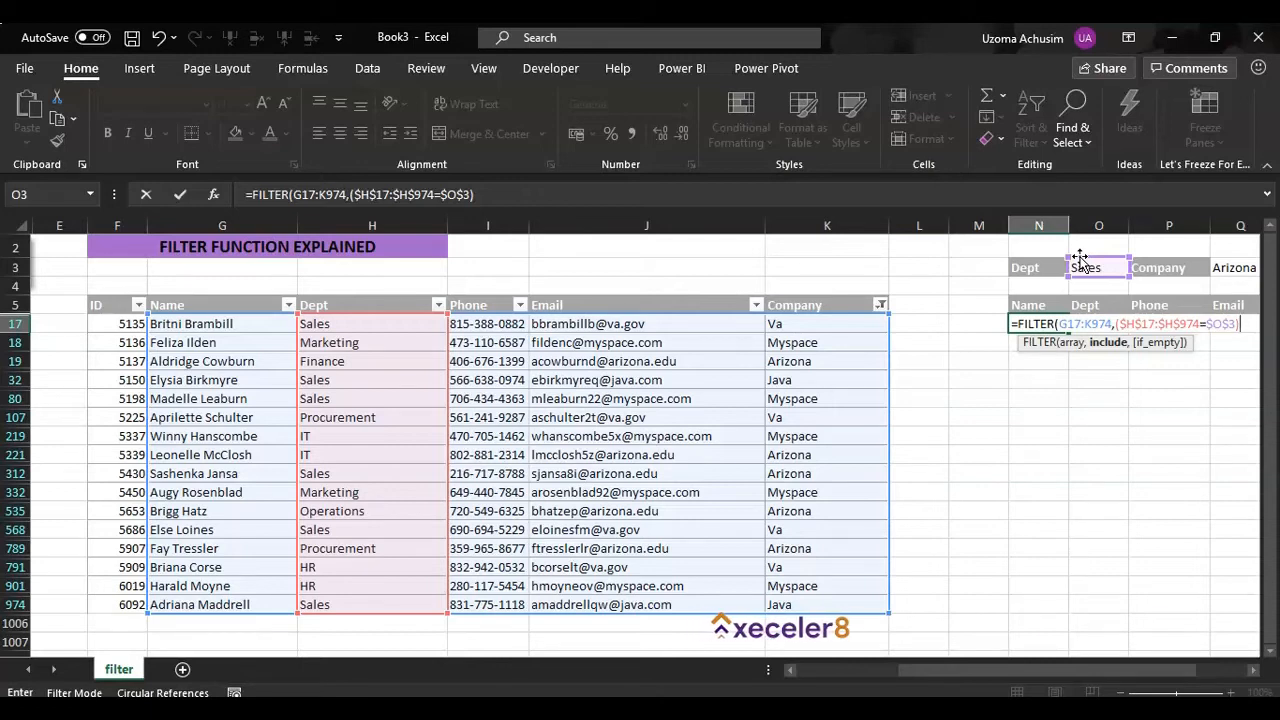
Multiply the department condition by the company condition ($K$17:$K$974=$Q$3), using absolute references
text(*)
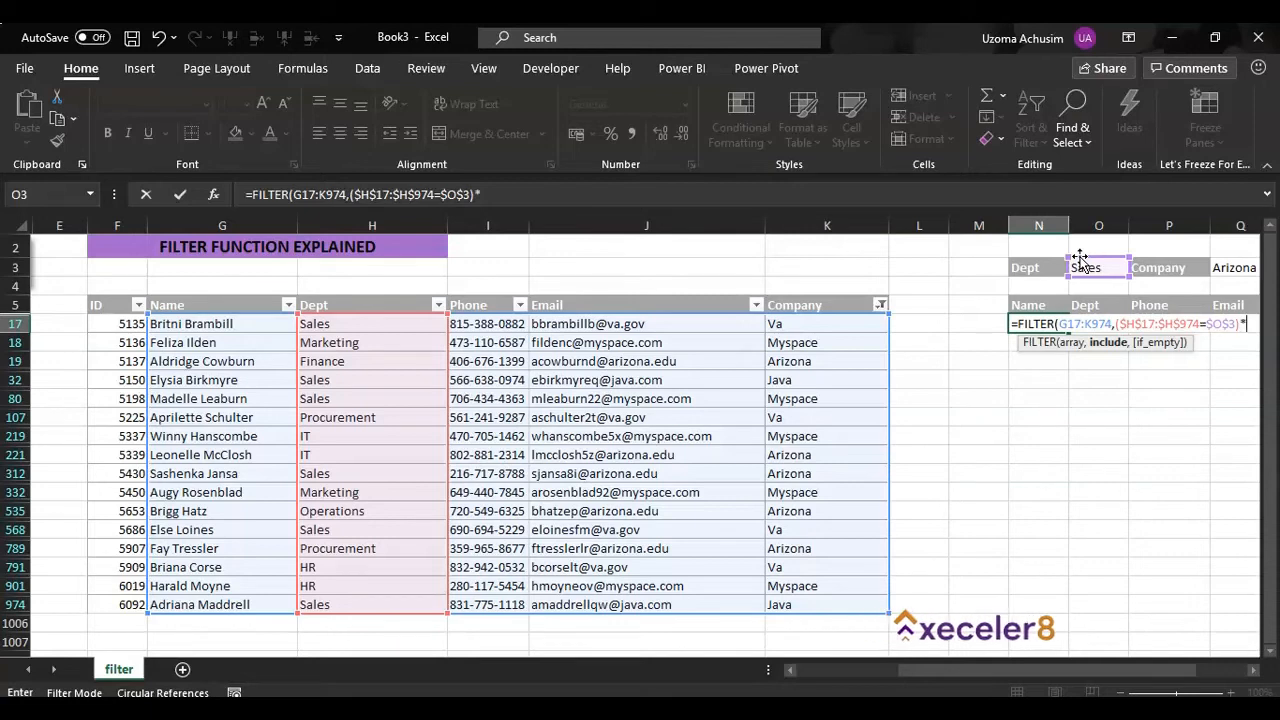
text(()
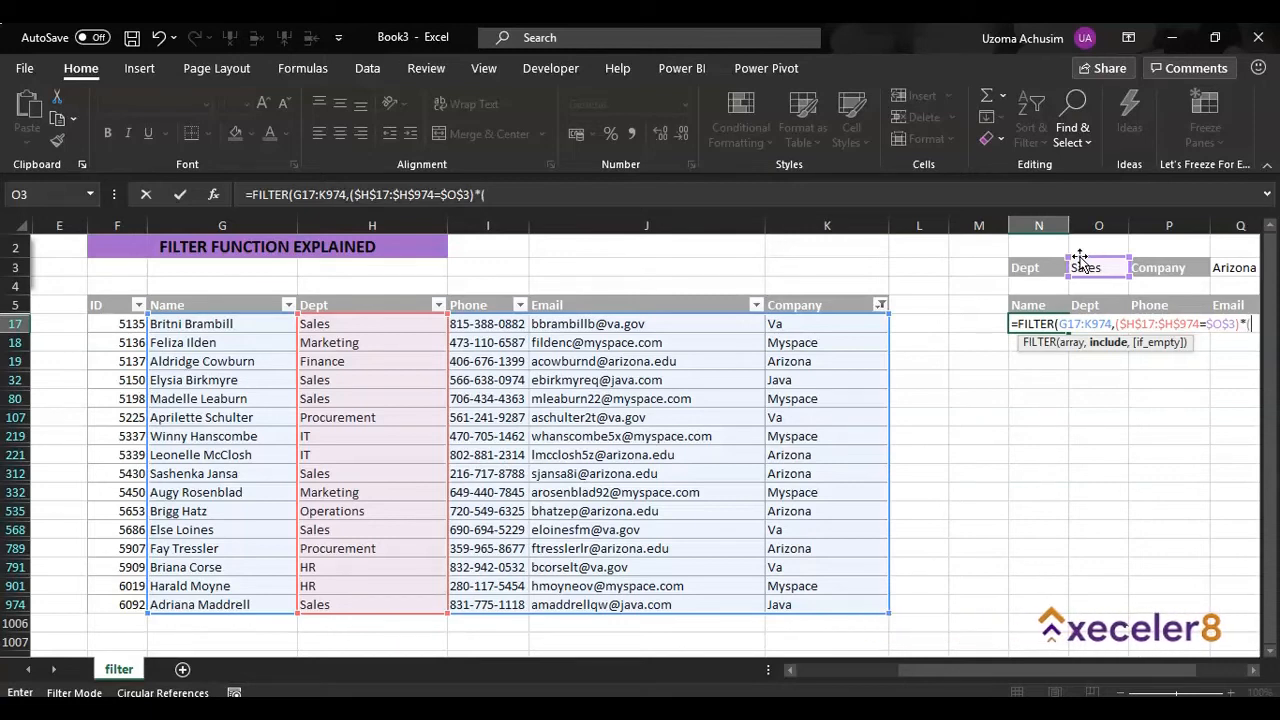
drag(814, 323, 832, 606)
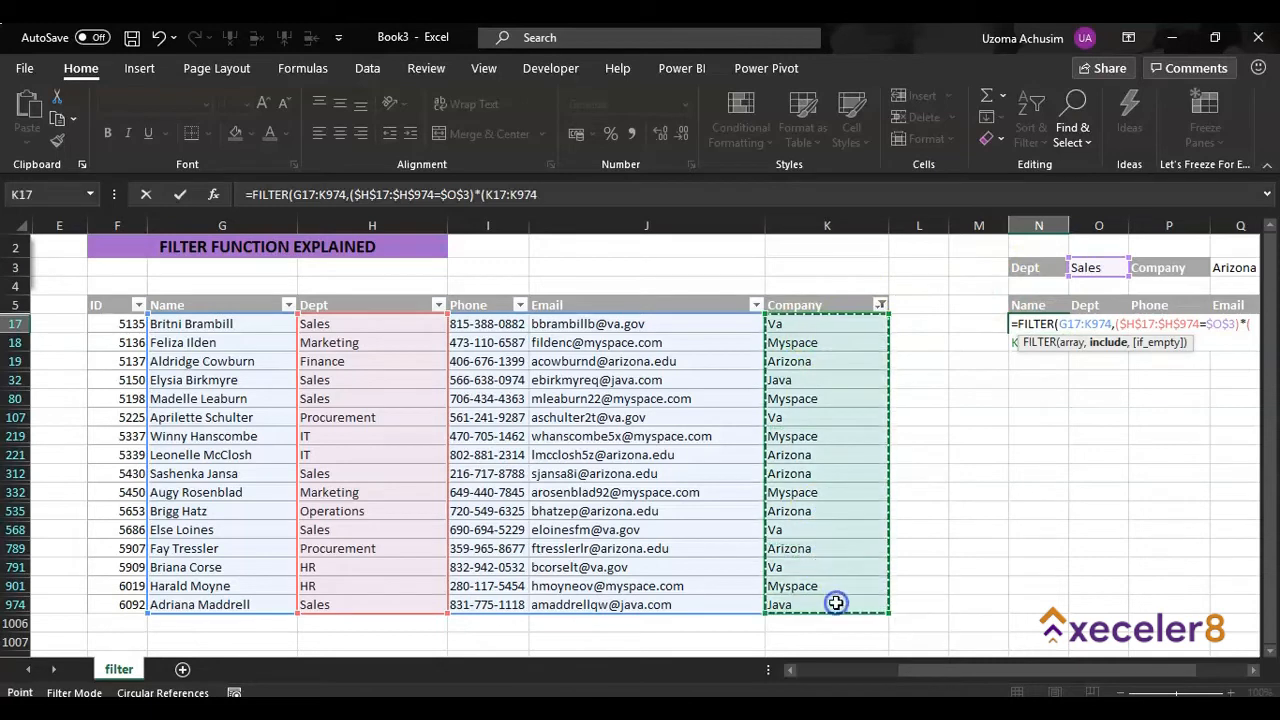
click(1253, 671)
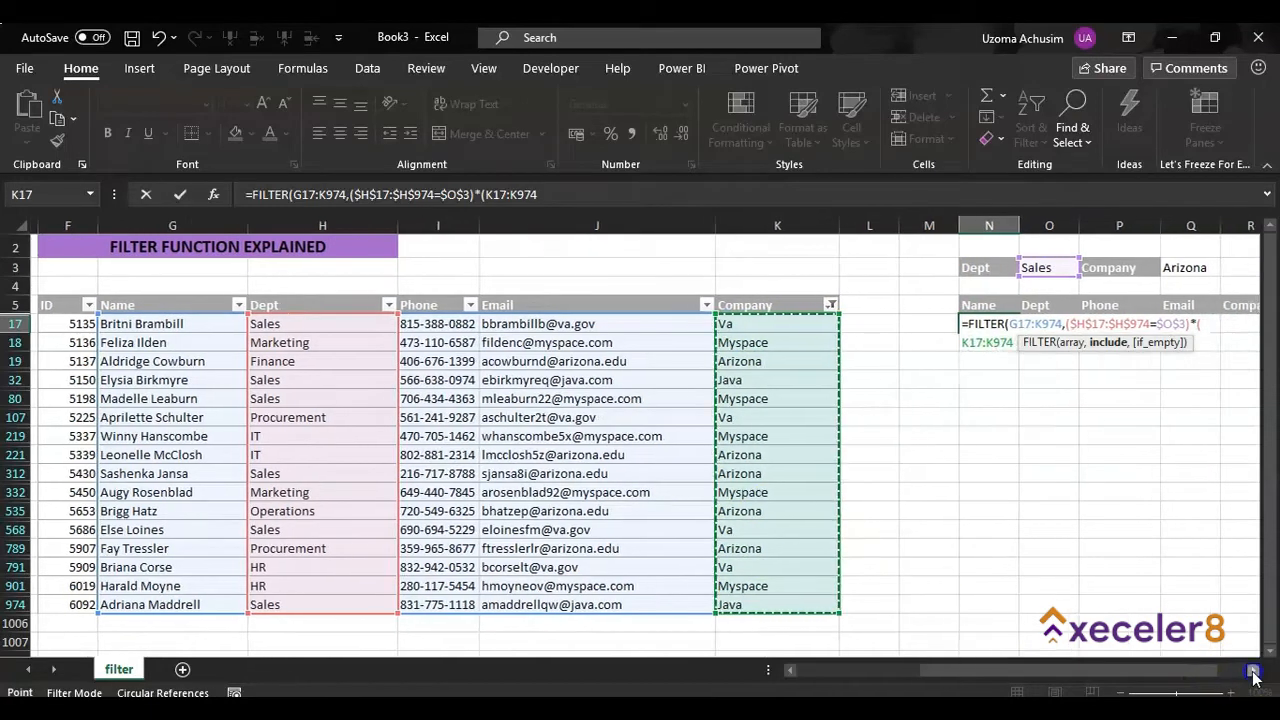
click(1253, 671)
click(1253, 671)
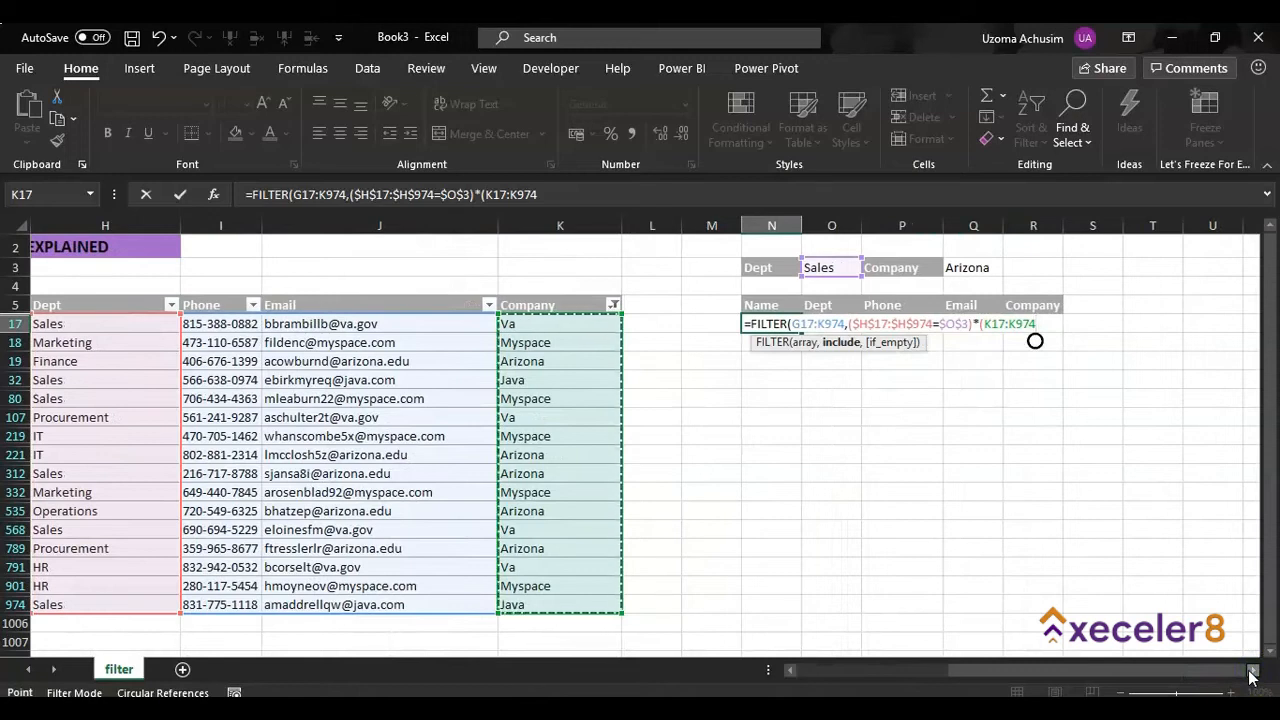
key(F4)
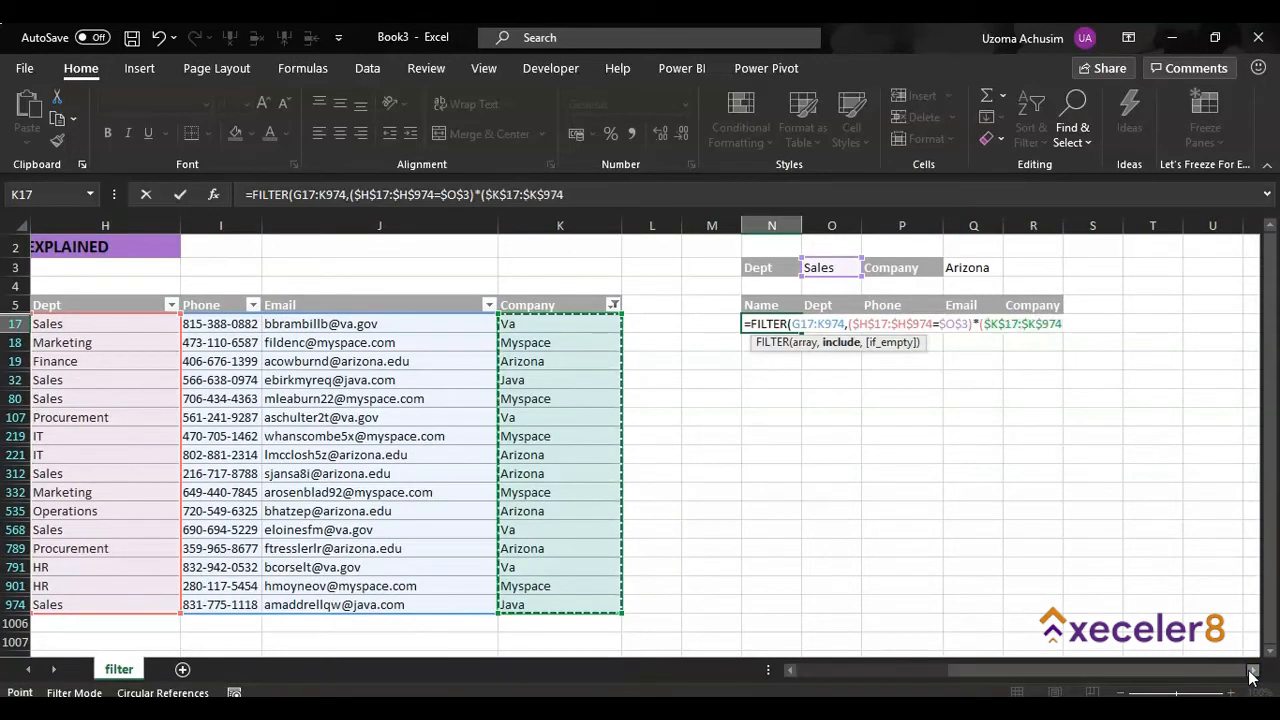
text(=)
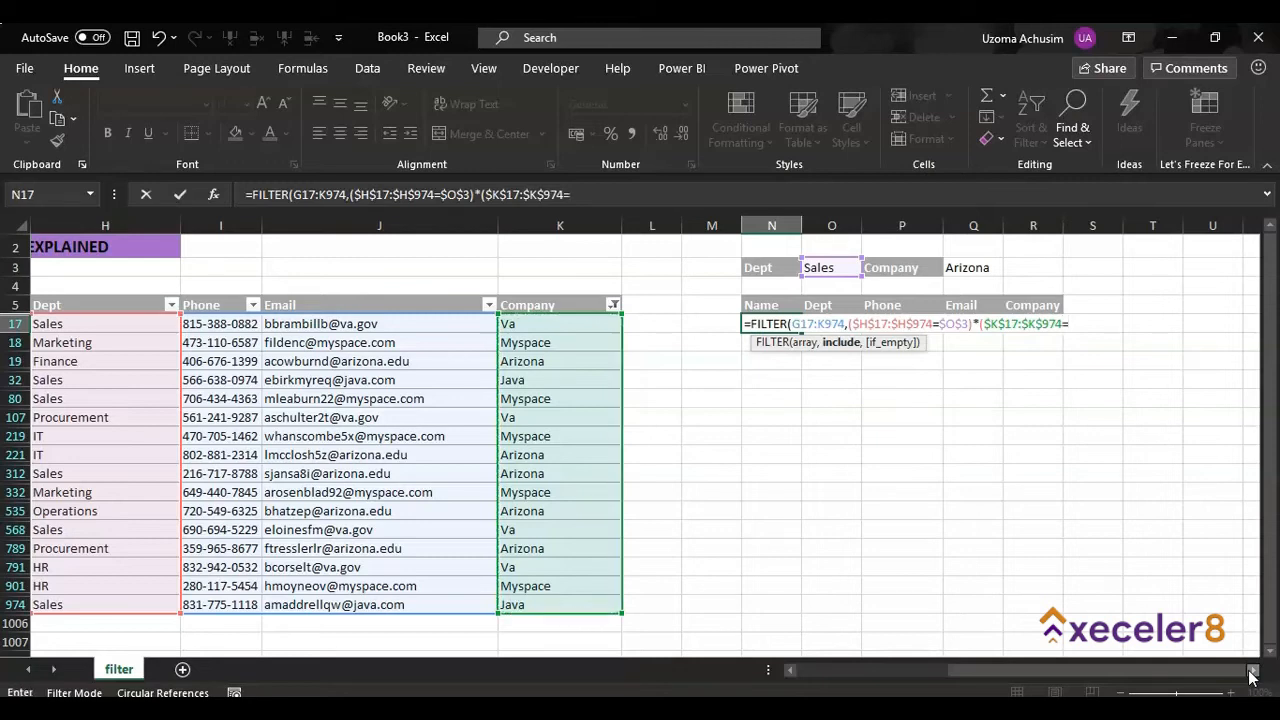
click(975, 265)
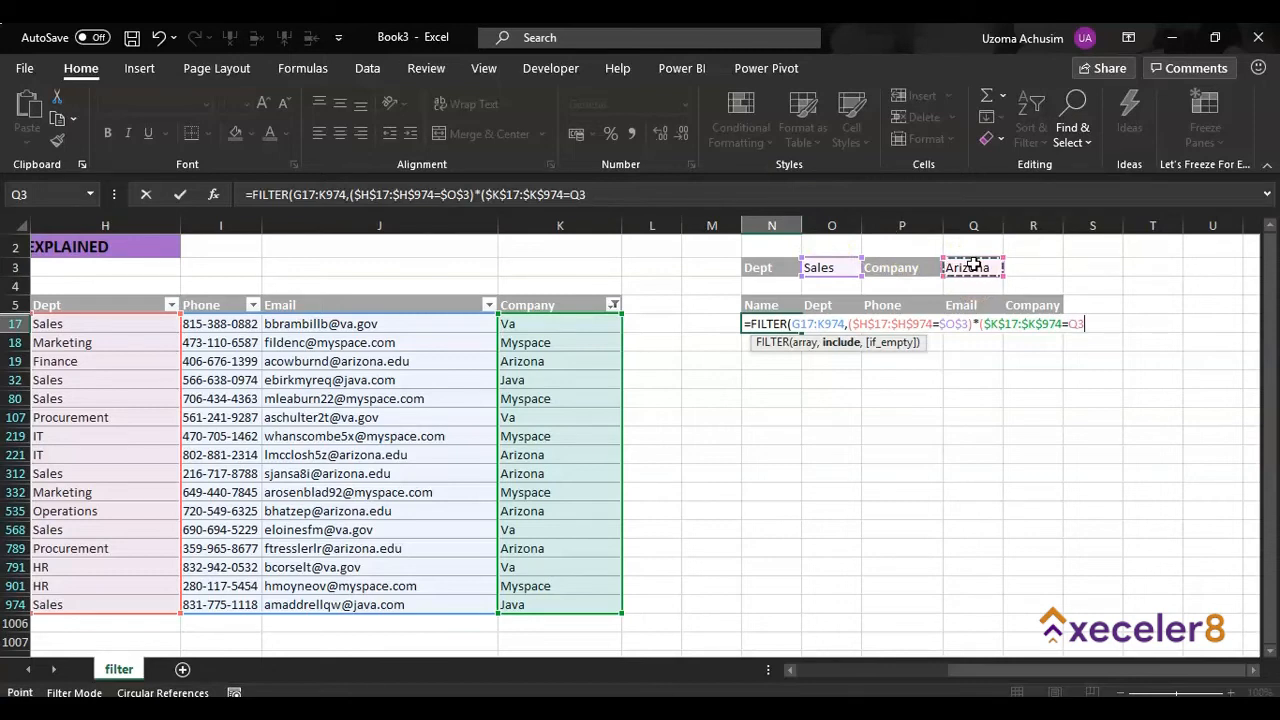
key(F4)
text())
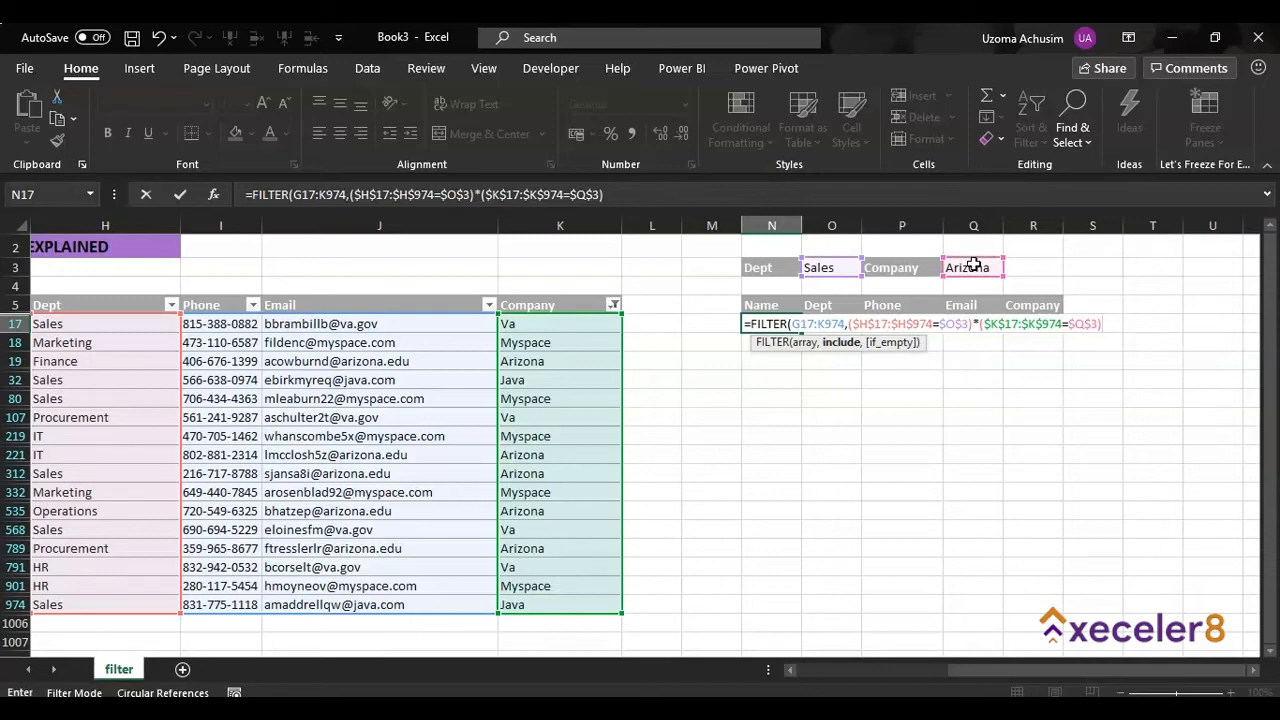
Complete the FILTER formula with "NA" as the if-empty value and autofit the width of column N
text(,)
text("n)
key(BackSpace)
text(NA)
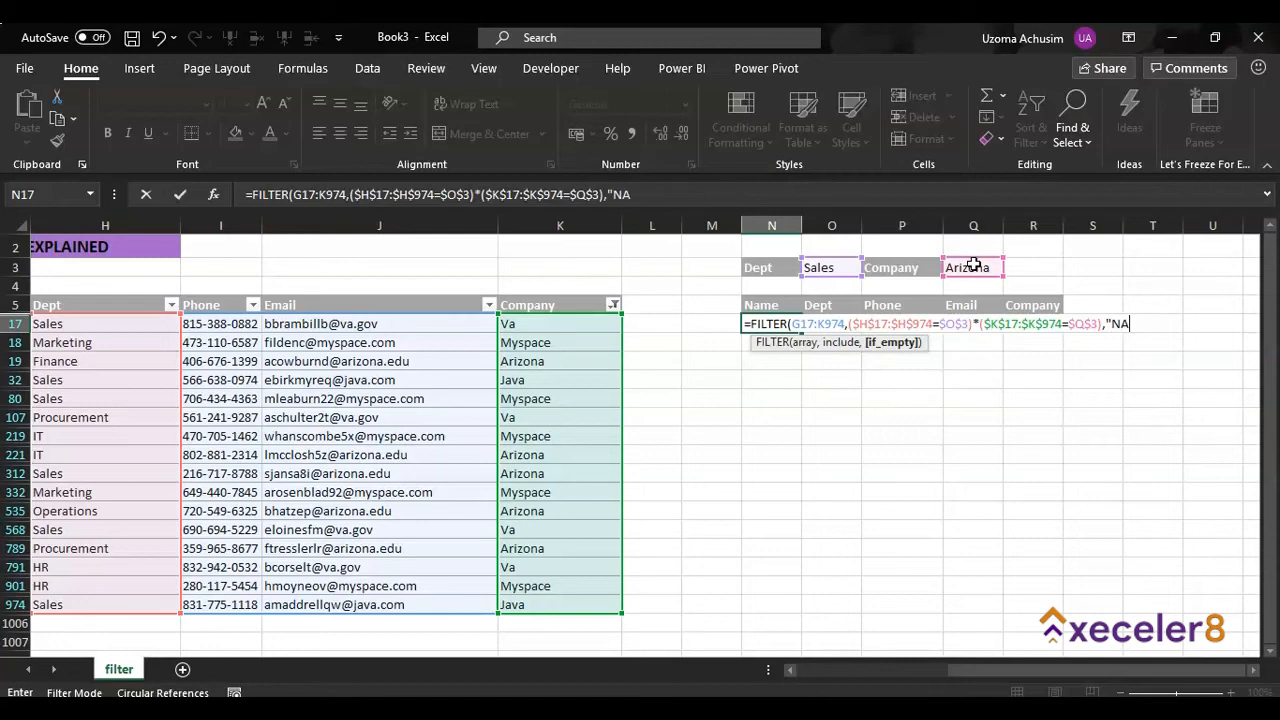
text("))
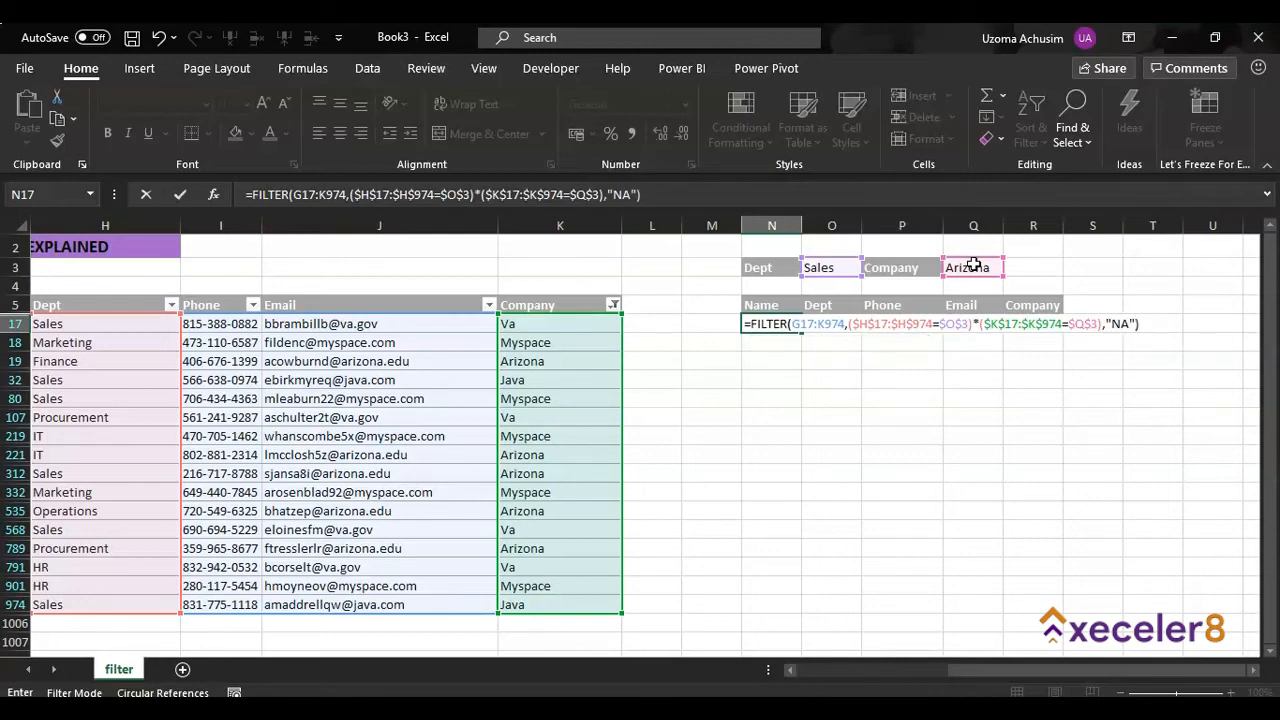
key(Return)
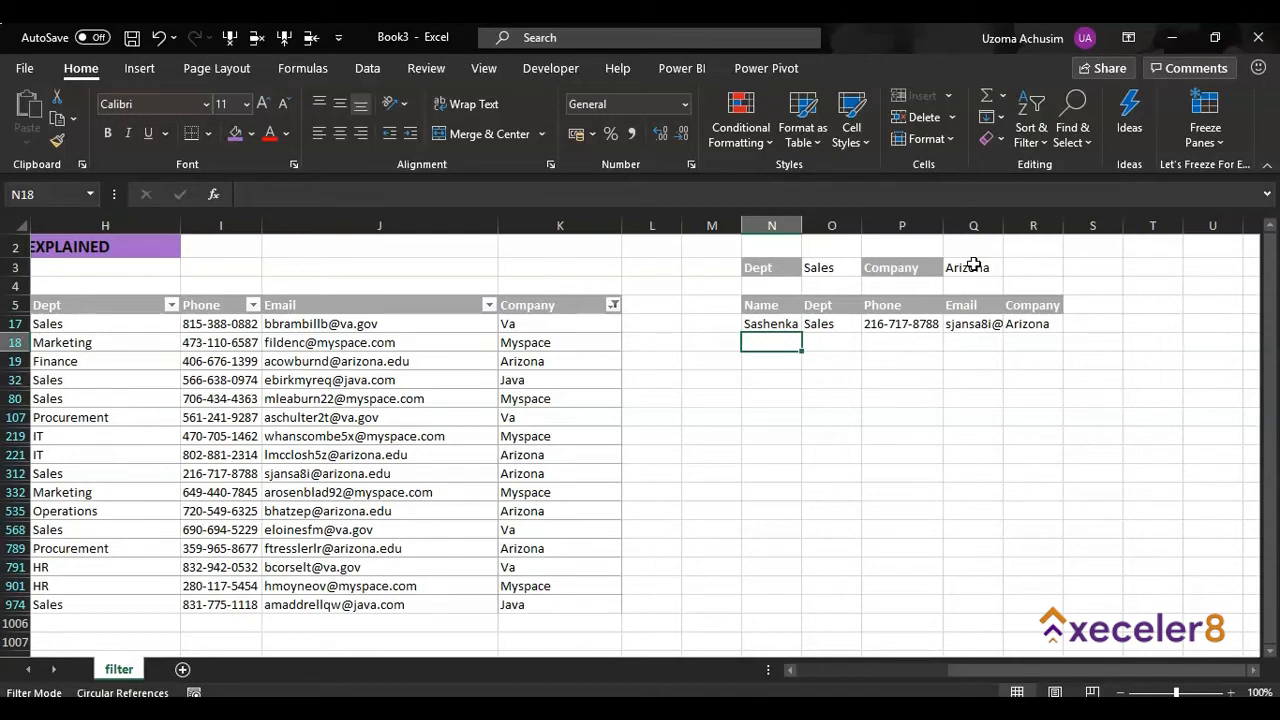
double_click(801, 225)
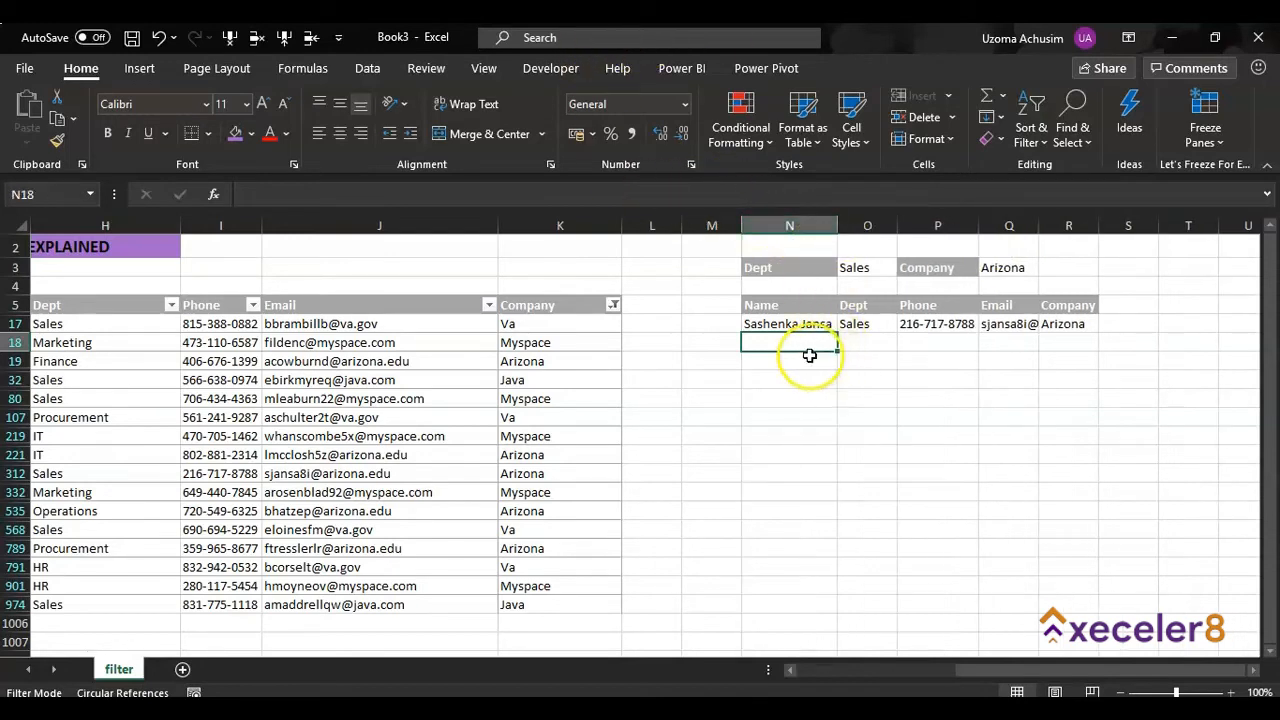
Change the company in cell K32 of the source table to Arizona
click(790, 670)
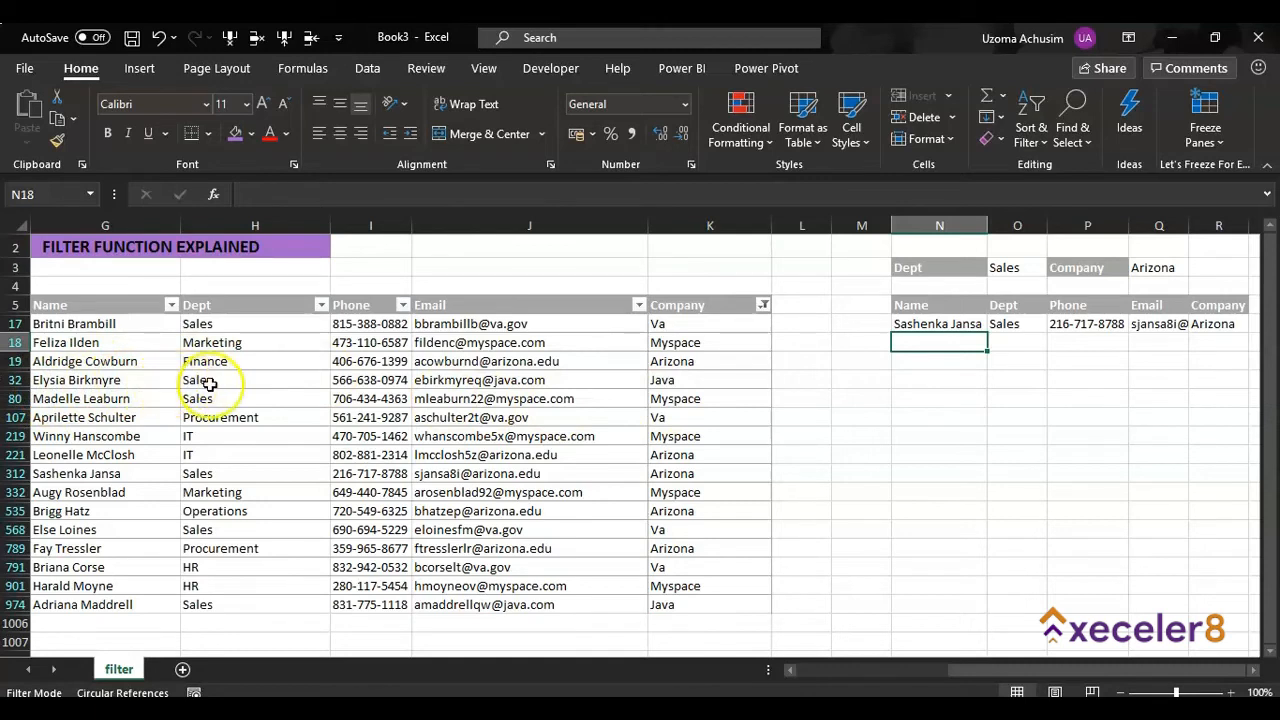
click(708, 381)
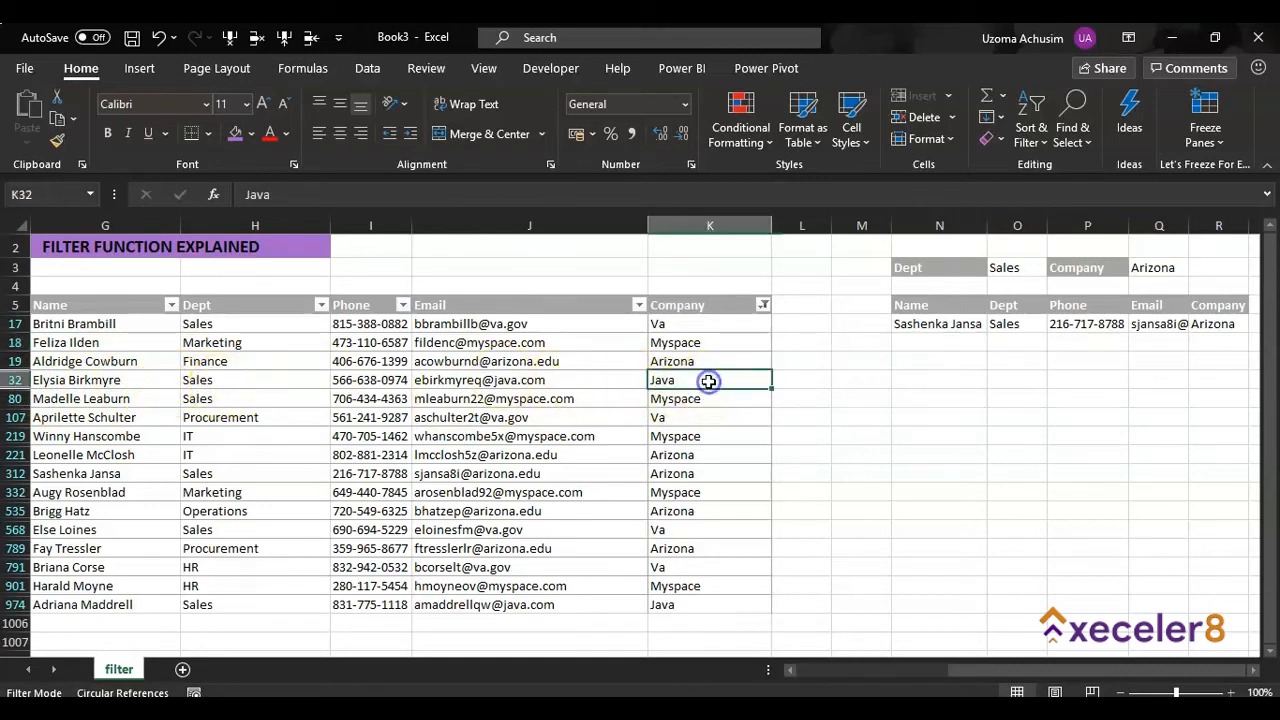
click(657, 375)
text(Arizona)
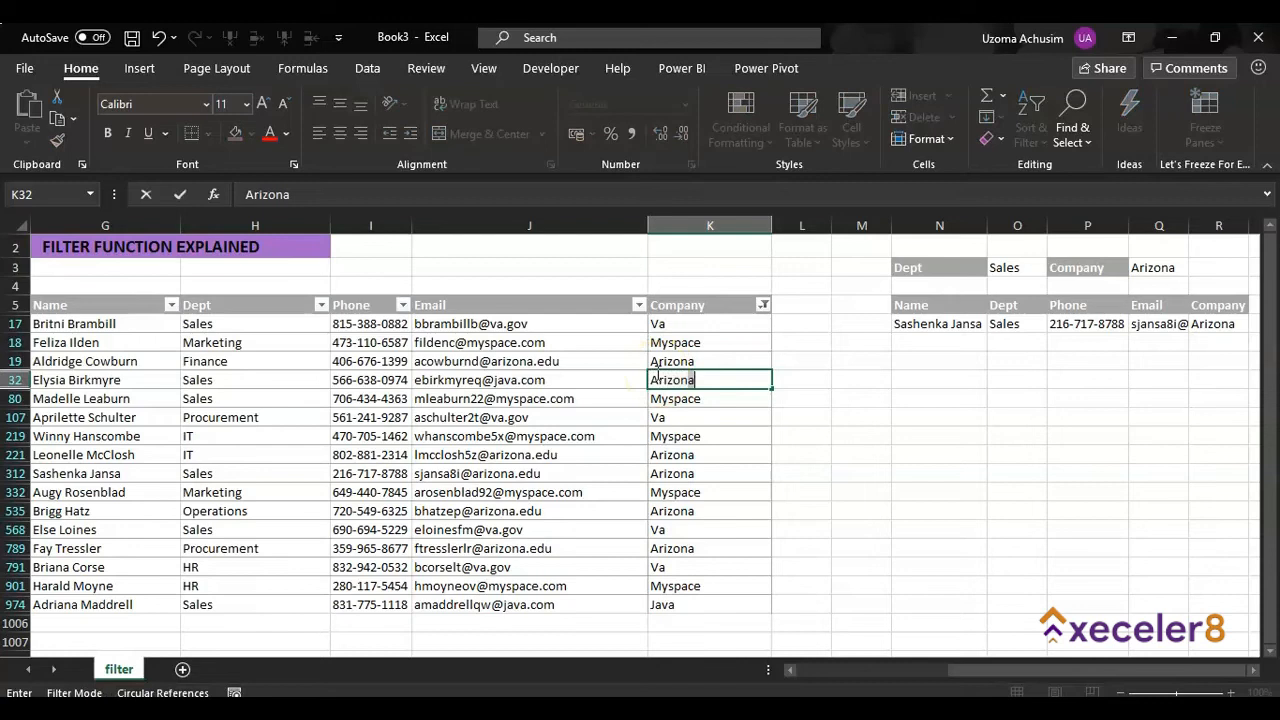
key(Return)
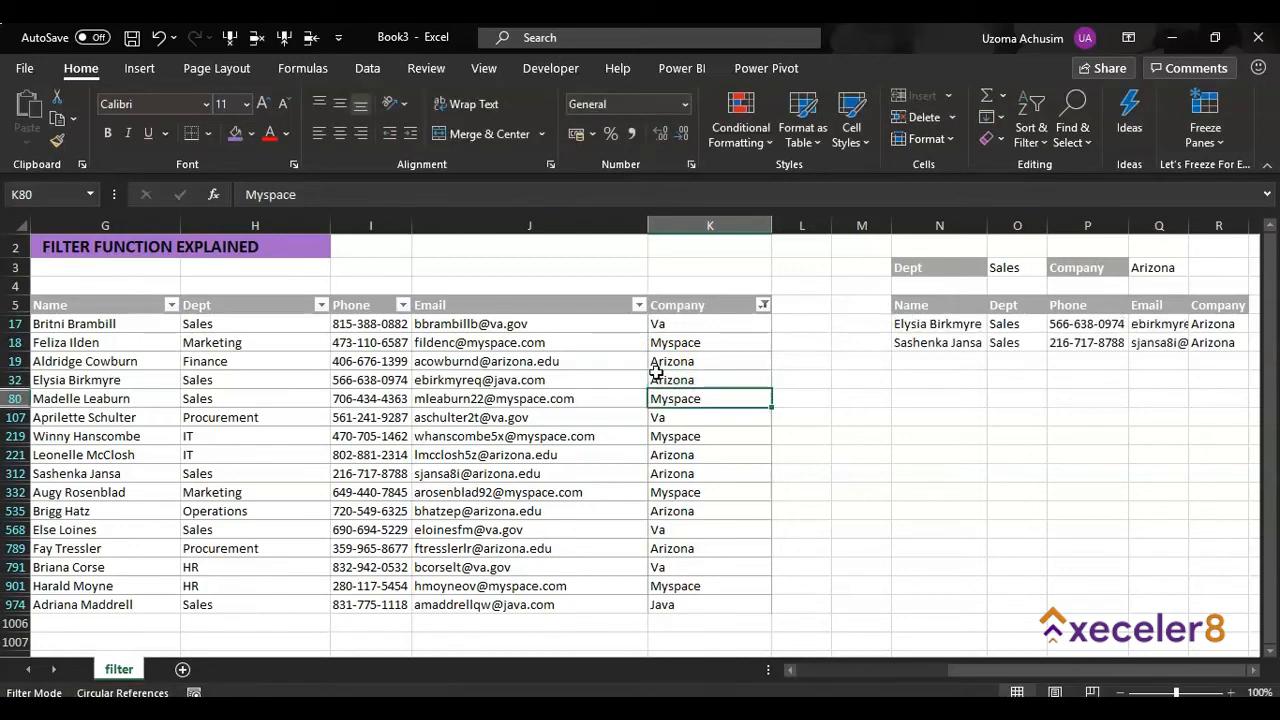